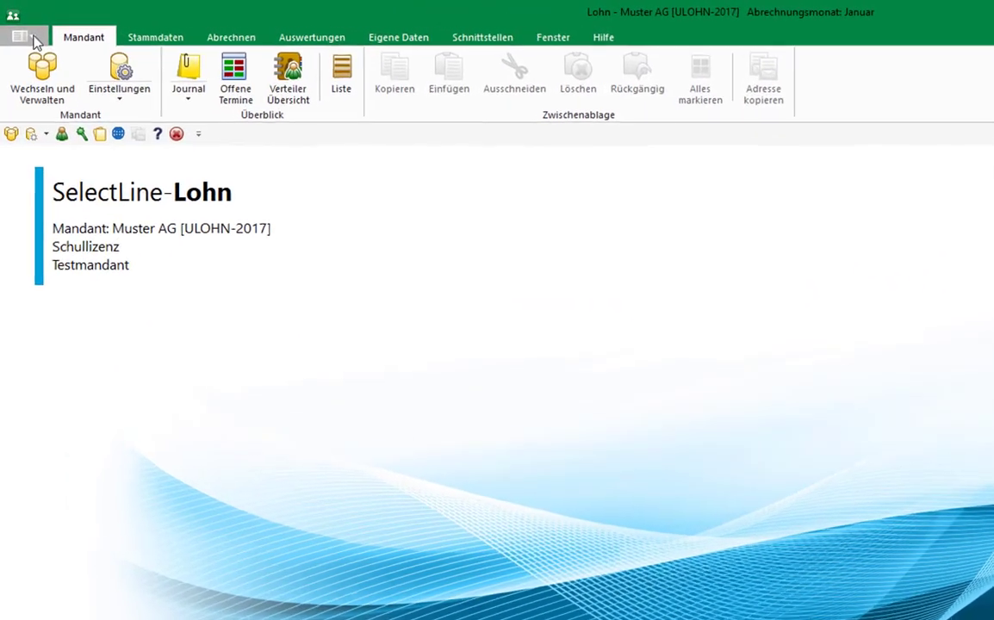
Step: Open the maintenance function for updating master data (Stammdaten aktualisieren)
left_click(33, 39)
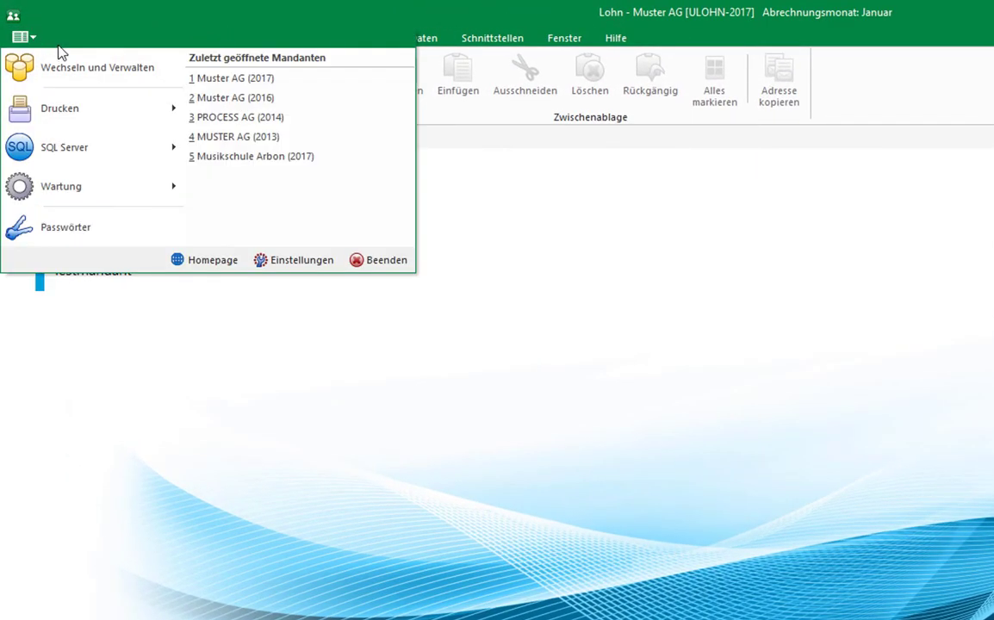
mouse_move(105, 191)
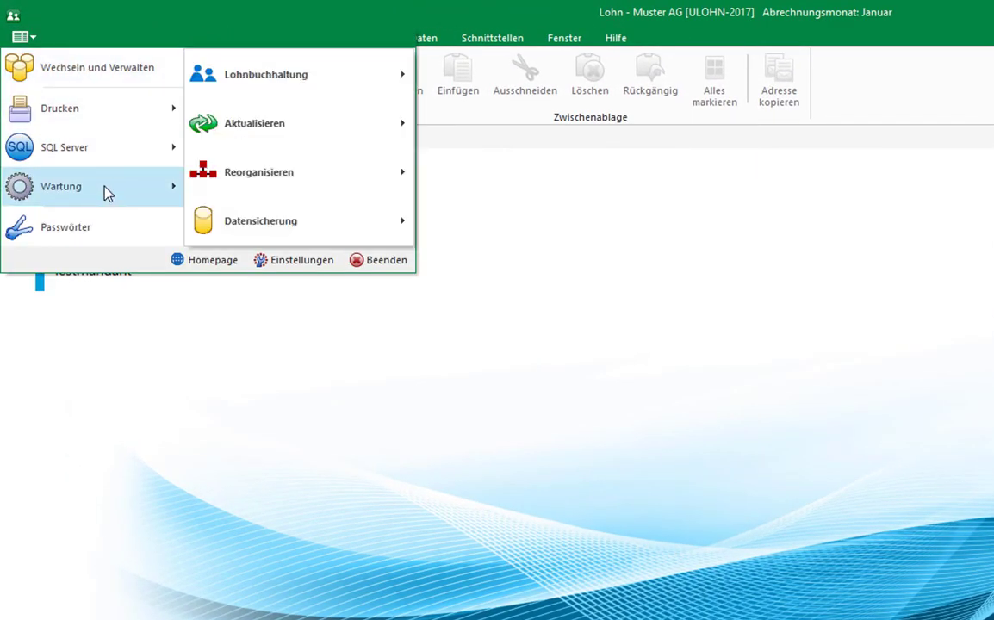
mouse_move(226, 129)
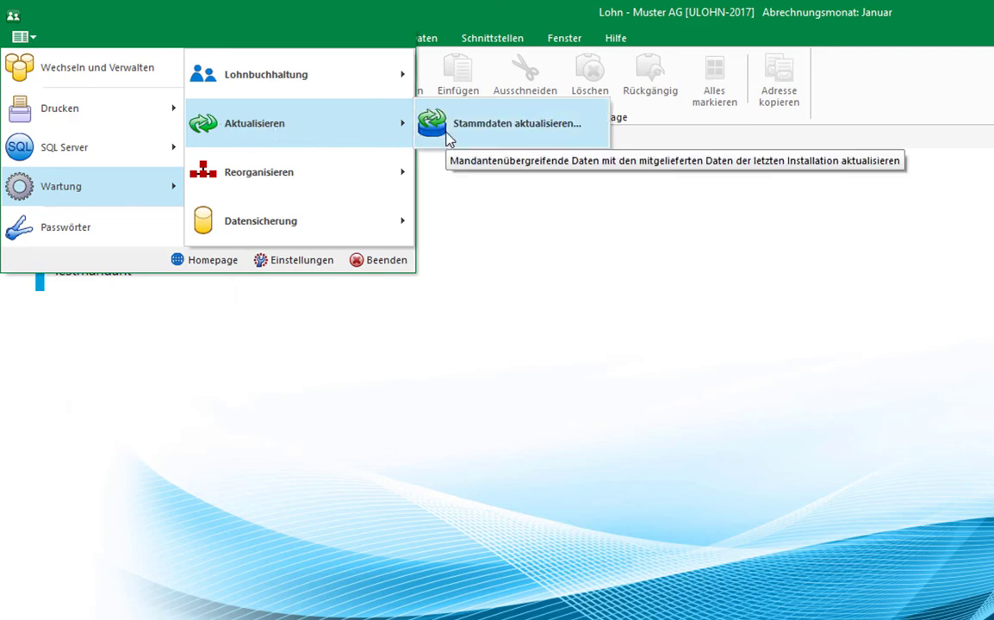
left_click(450, 138)
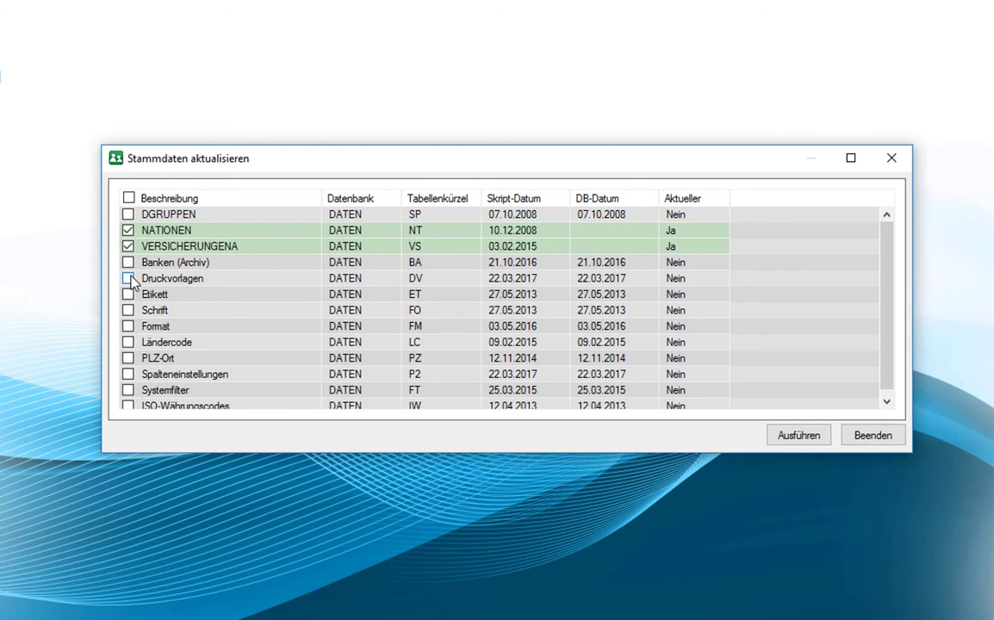
Step: Try toggling individual tables and the whole update list, ending with only NATIONEN and VERSICHERUNGENA selected
left_click(128, 246)
left_click(128, 230)
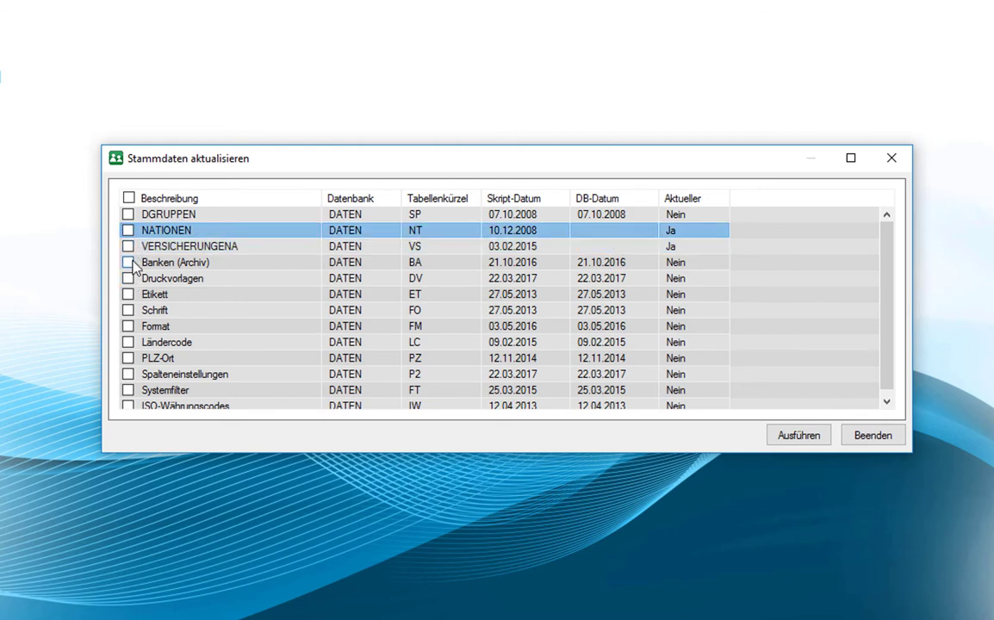
left_click(128, 199)
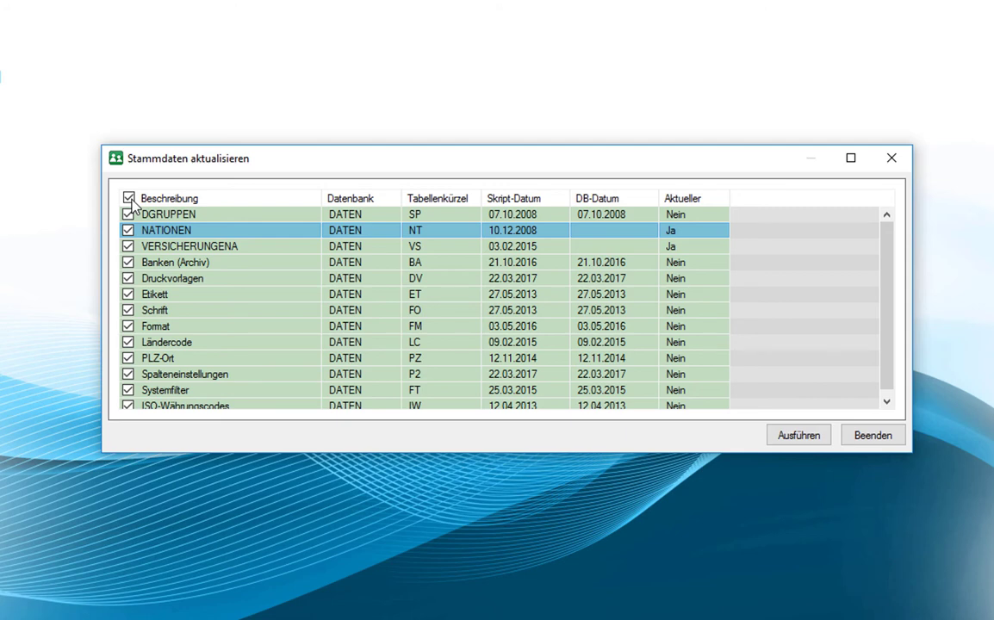
left_click(128, 199)
left_click(127, 215)
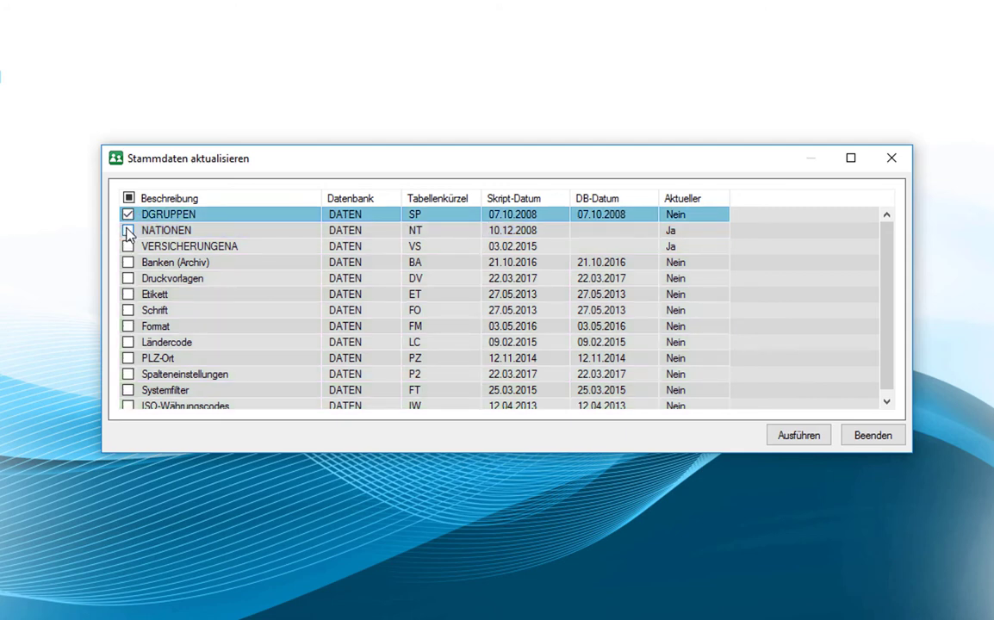
left_click(128, 216)
left_click(128, 231)
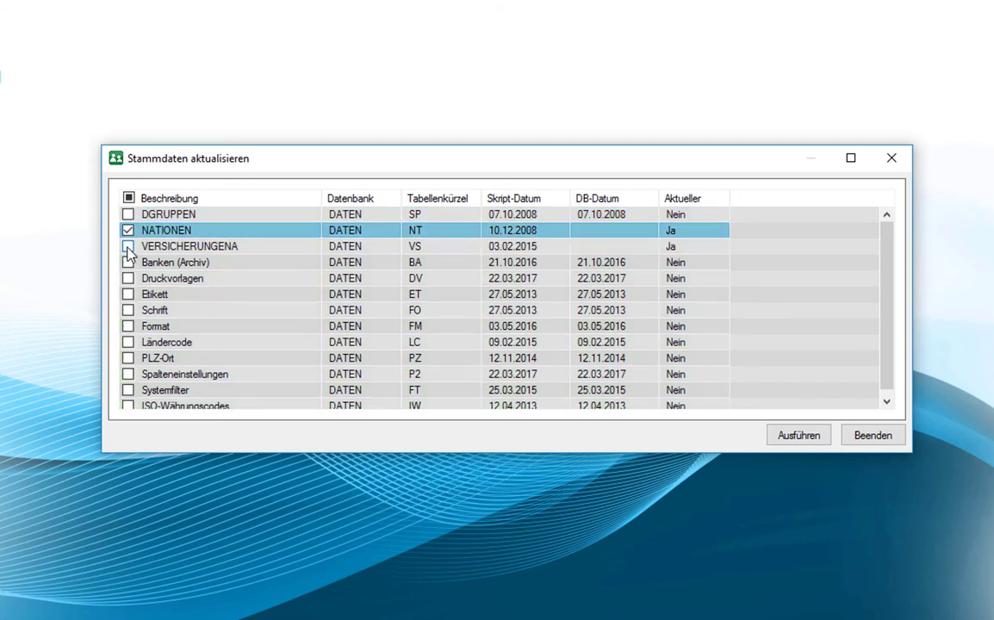
left_click(127, 247)
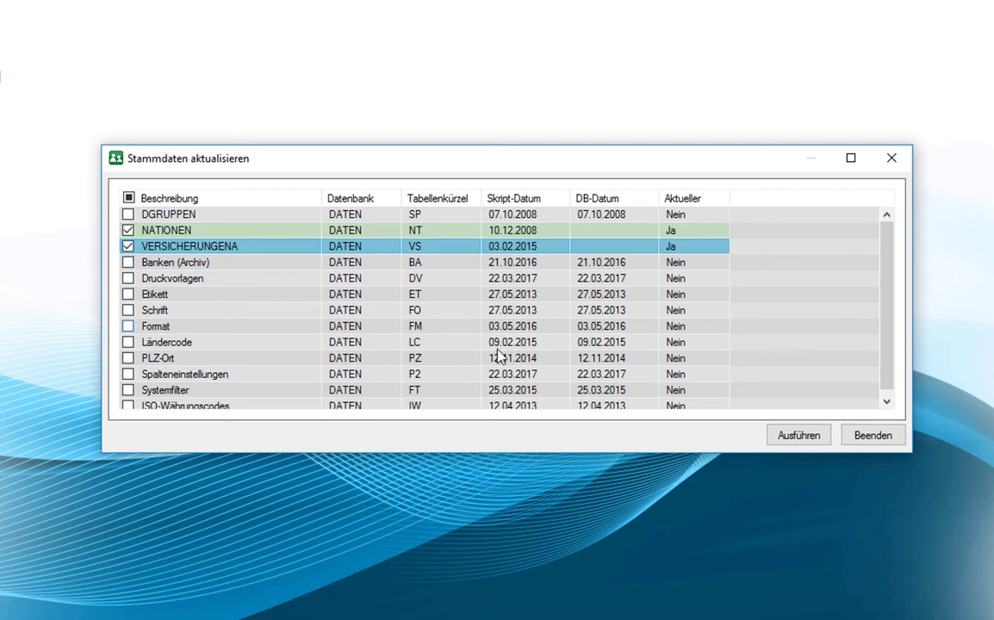
Step: Run the master data update for the selected NATIONEN and VERSICHERUNGENA tables and close the update dialog
left_click(797, 436)
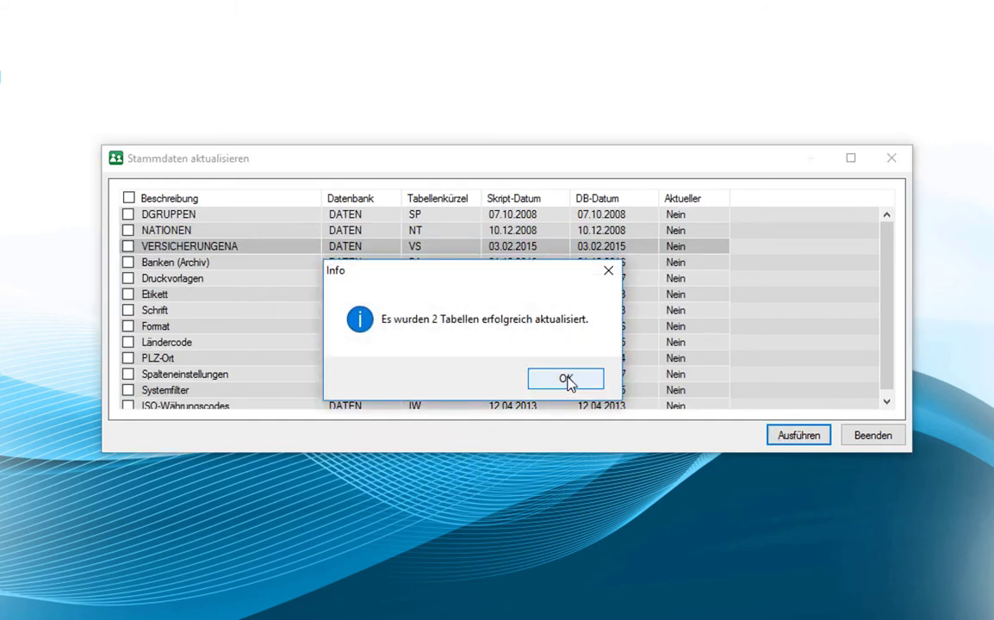
left_click(567, 380)
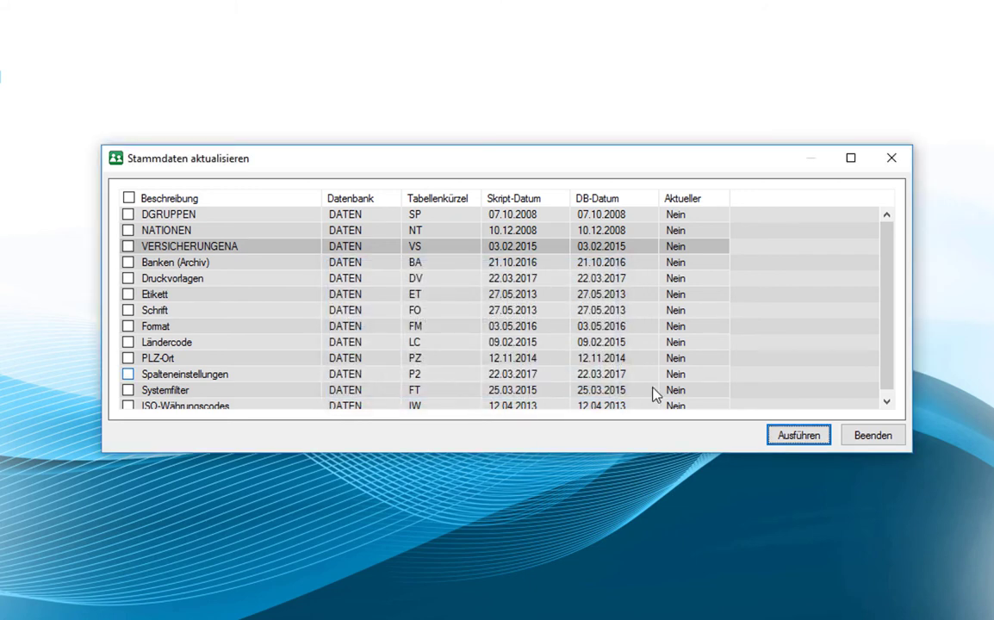
left_click(873, 436)
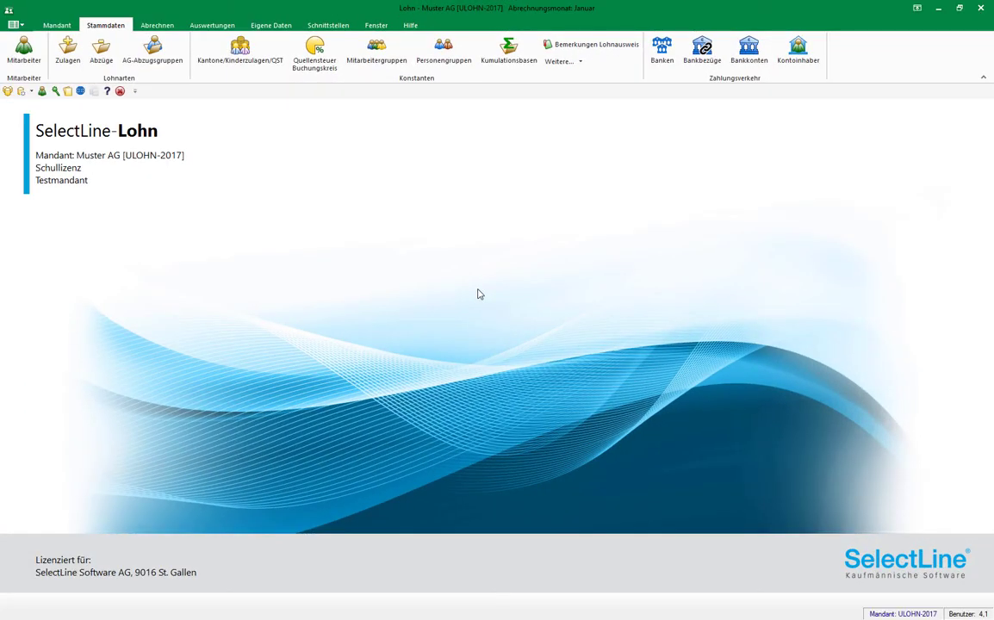
Step: Open the postal code directory (PLZ-Verzeichnis) and filter the Ort column for "St. Gallen"
left_click(563, 63)
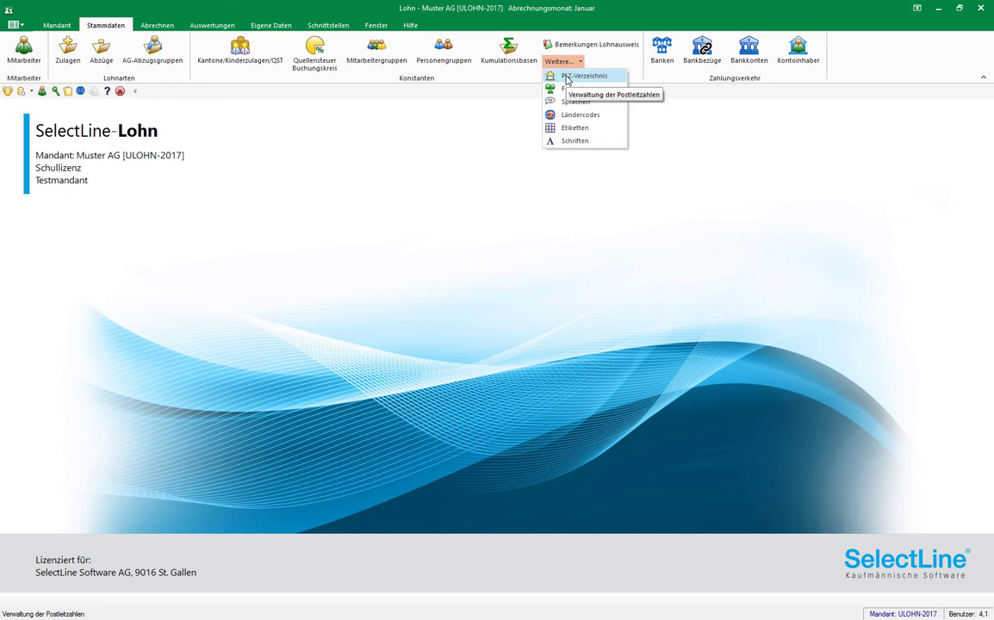
left_click(577, 76)
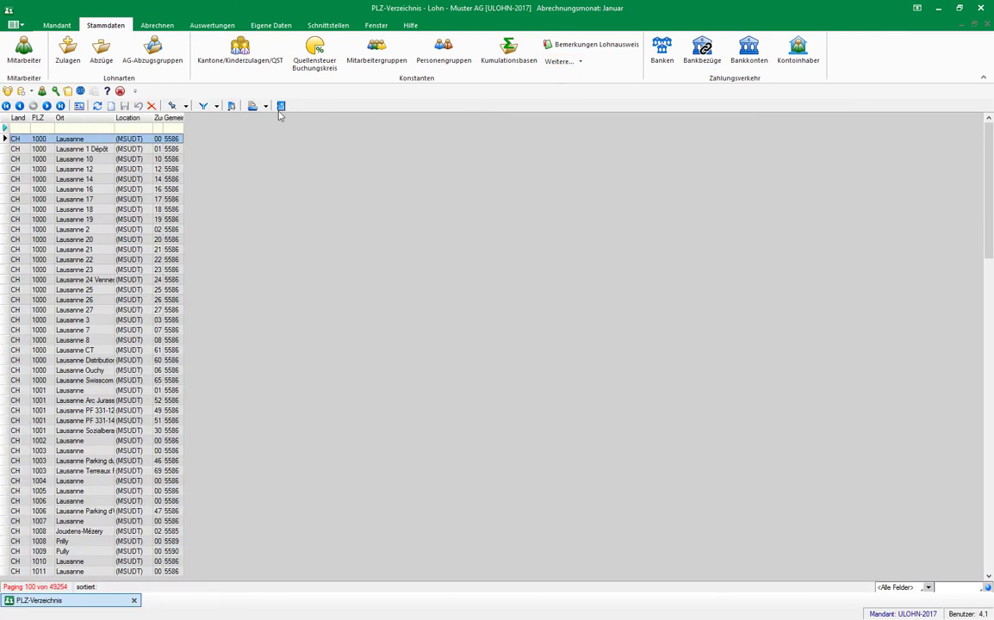
left_click(101, 127)
type("S")
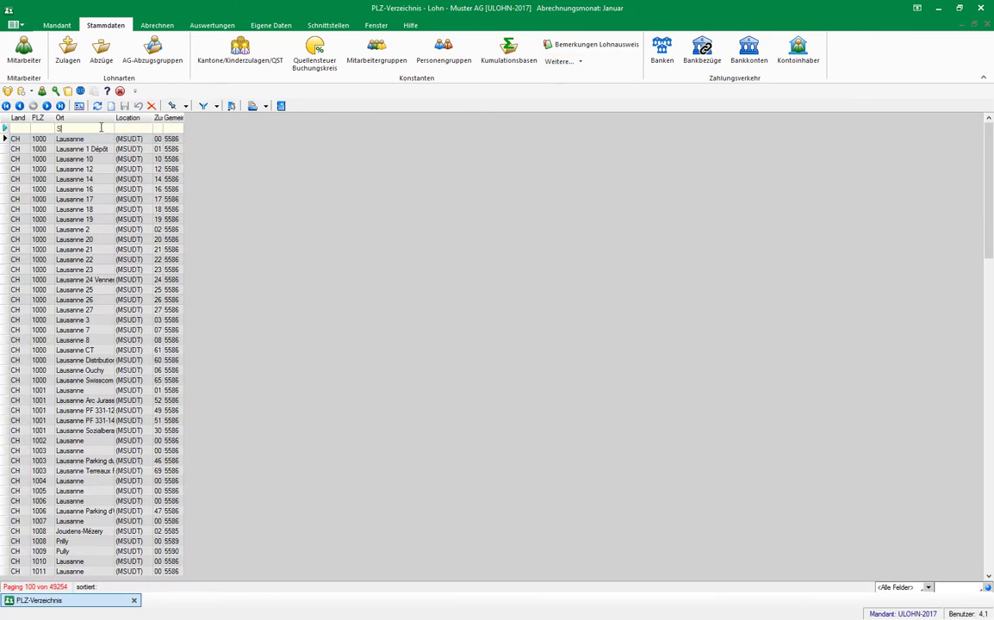
type("t. Gallen")
key("Return")
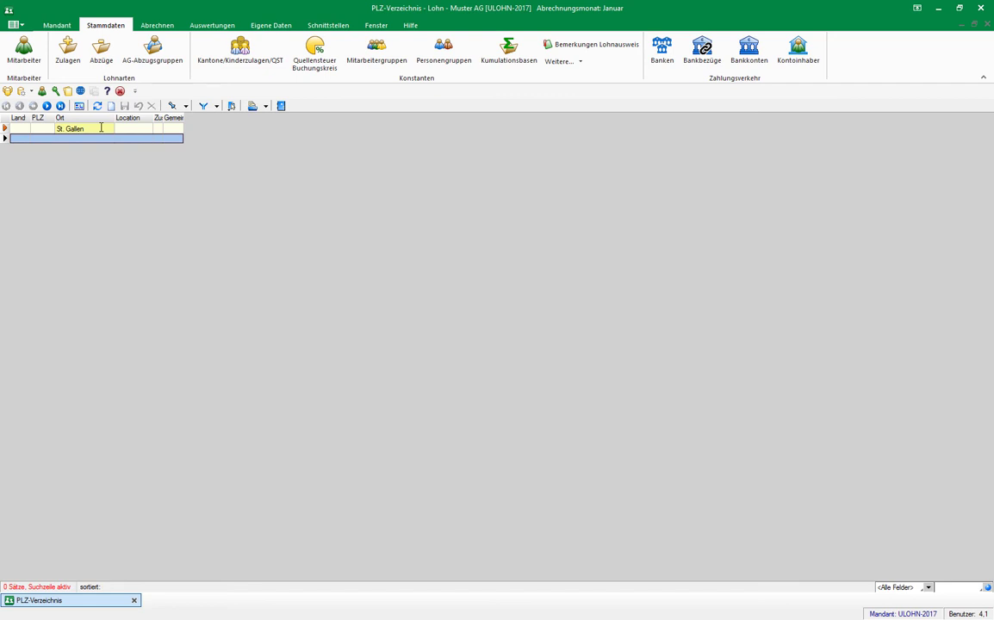
Step: Update only the PLZ-Ort table through Stammdaten aktualisieren and close the update dialog
left_click(17, 25)
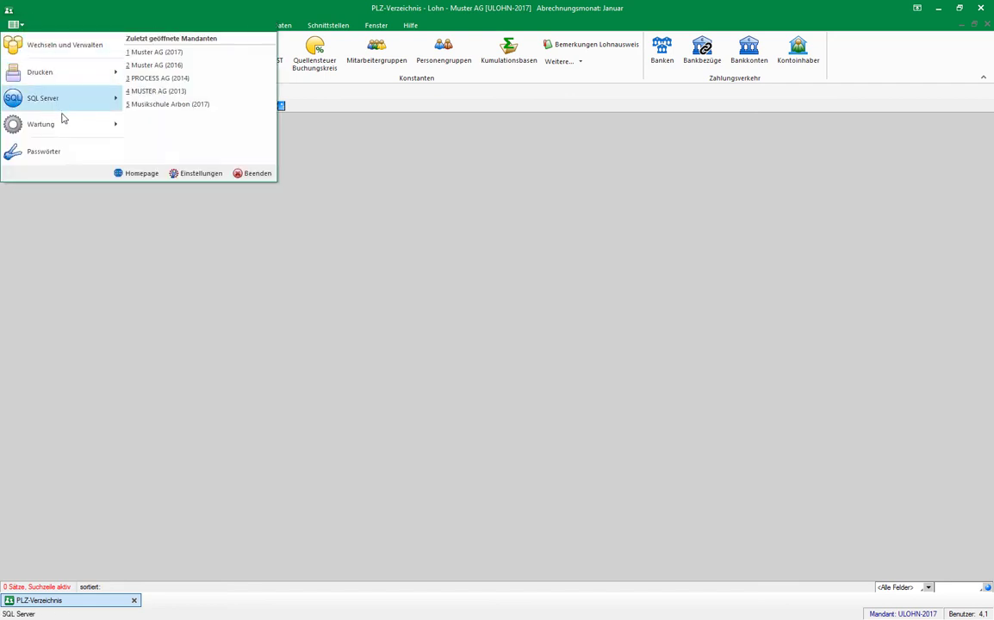
mouse_move(62, 126)
mouse_move(142, 84)
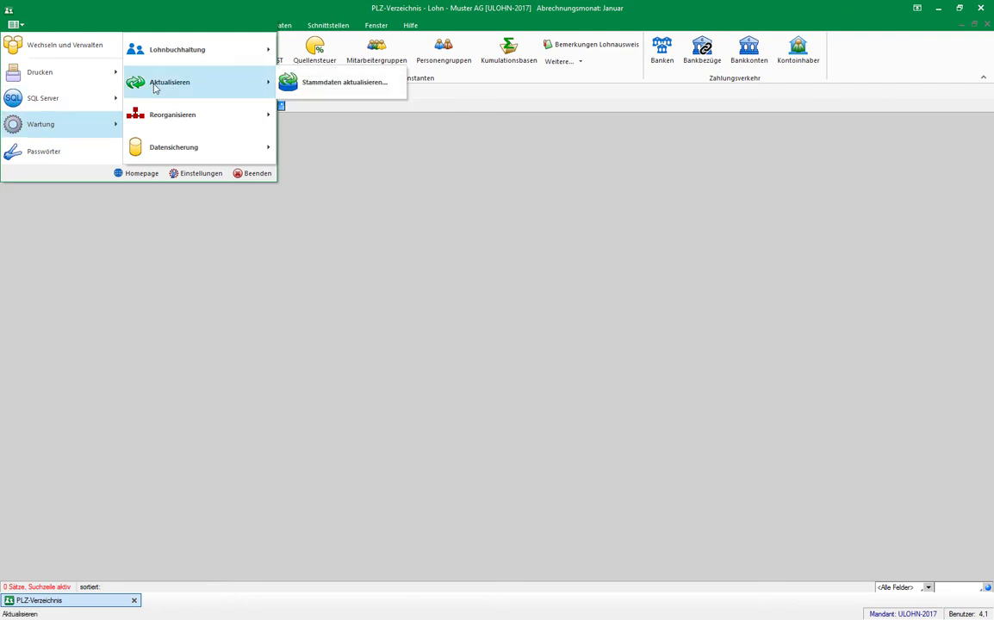
left_click(320, 84)
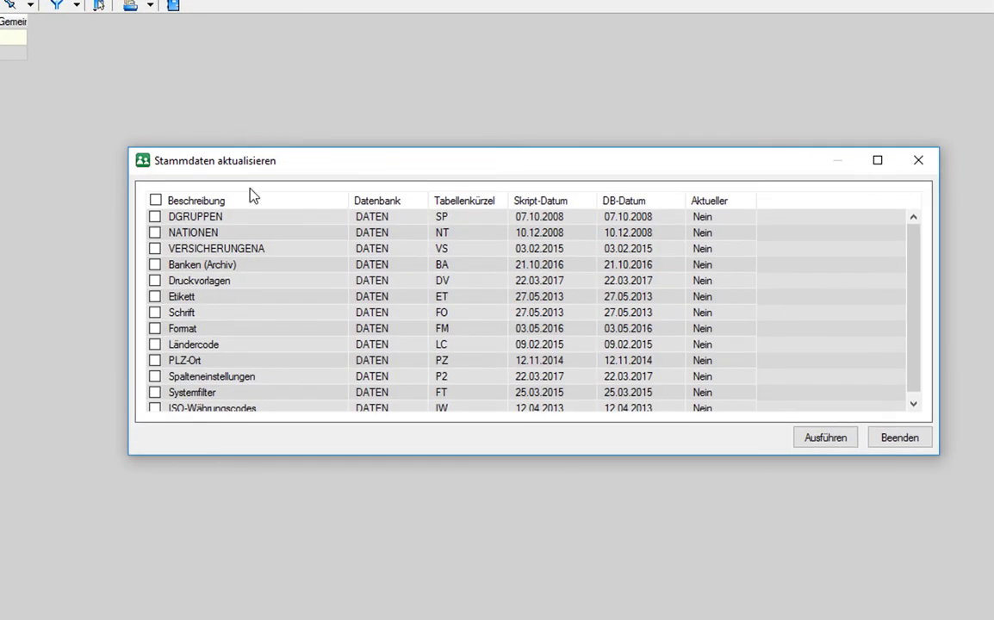
left_click(190, 362)
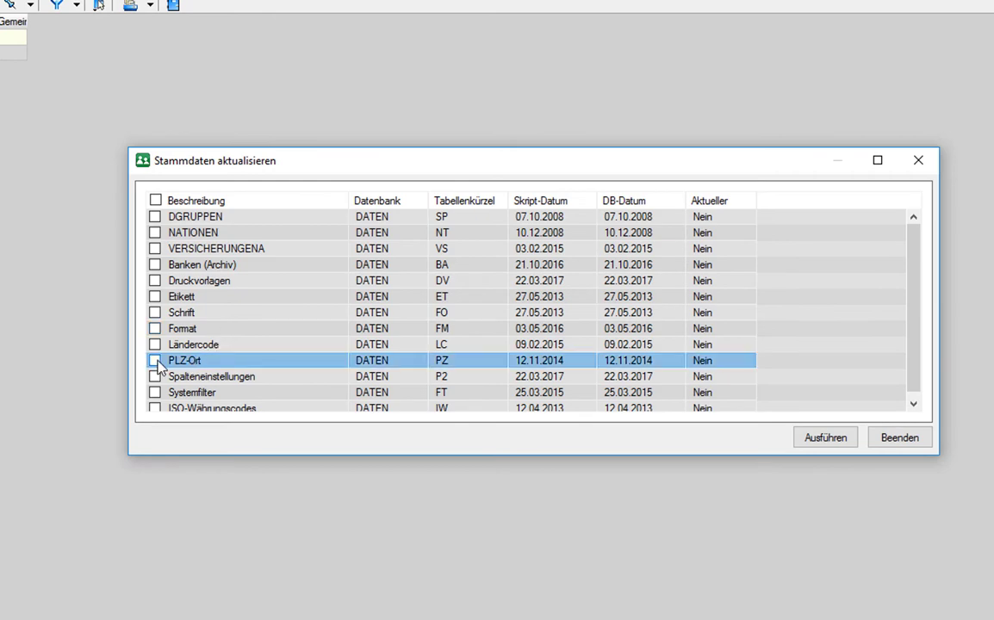
left_click(155, 361)
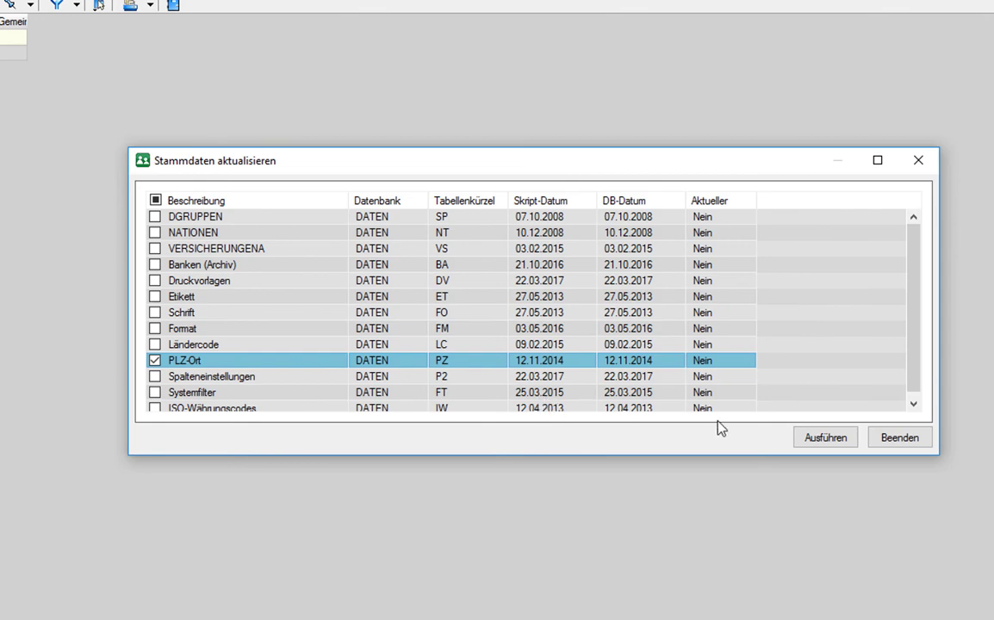
left_click(801, 439)
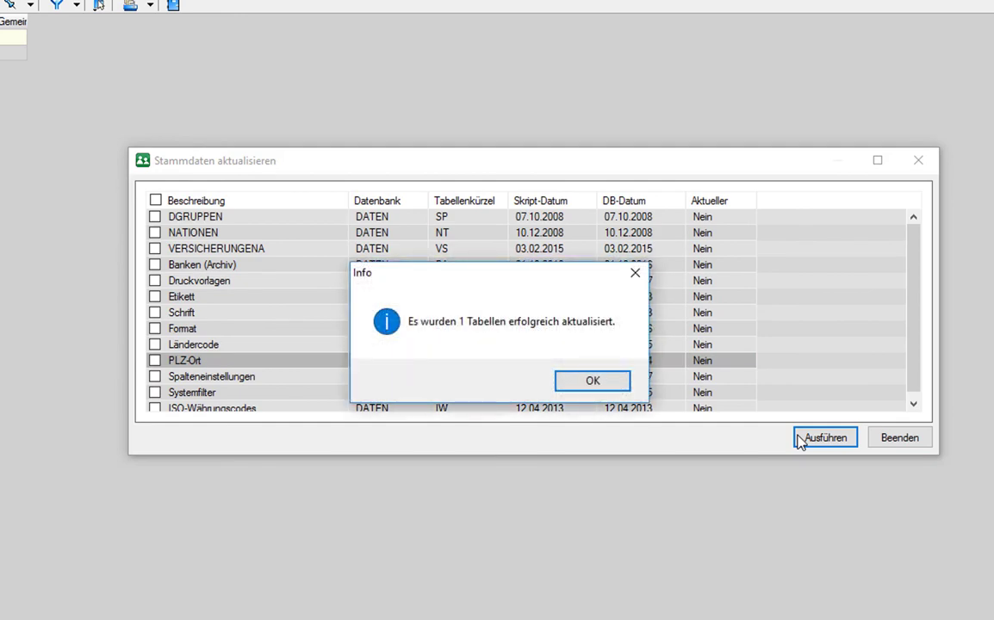
left_click(594, 386)
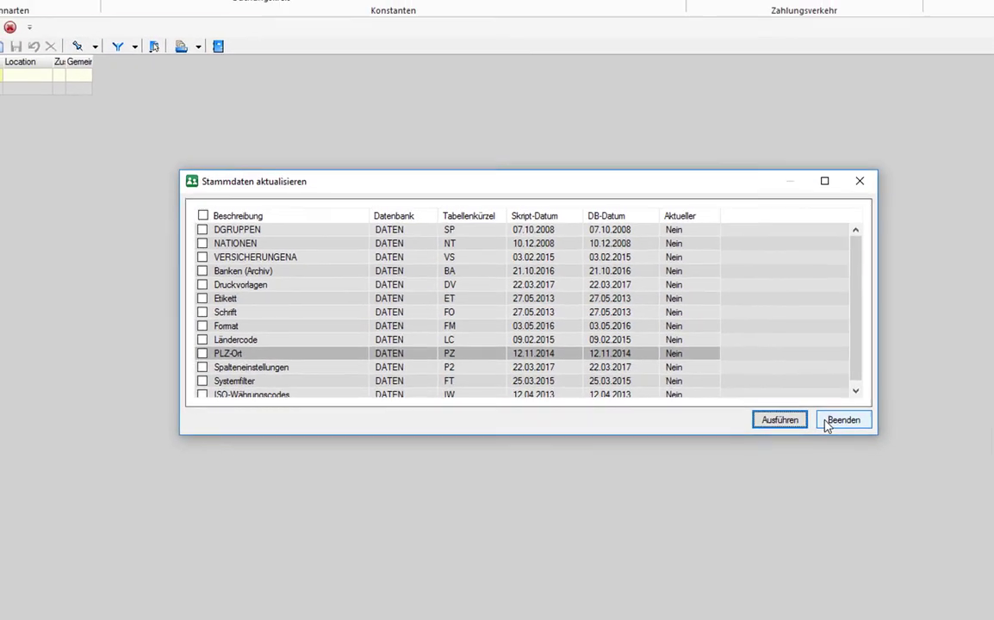
left_click(874, 438)
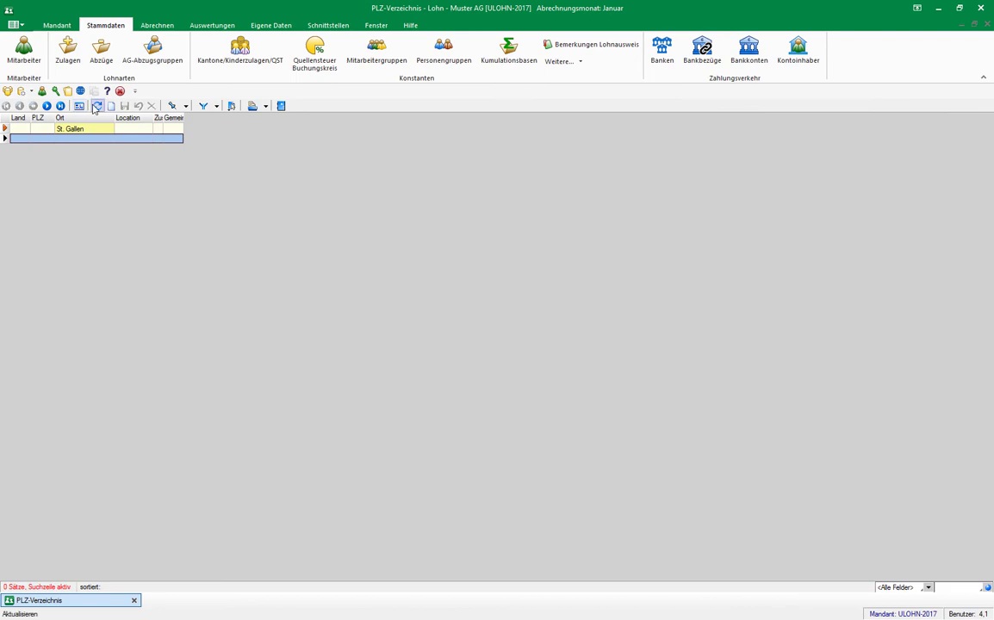
Step: Close and reopen the PLZ-Verzeichnis, filter Ort for "St. Gallen" again and widen the Gemeinde number column
left_click(280, 105)
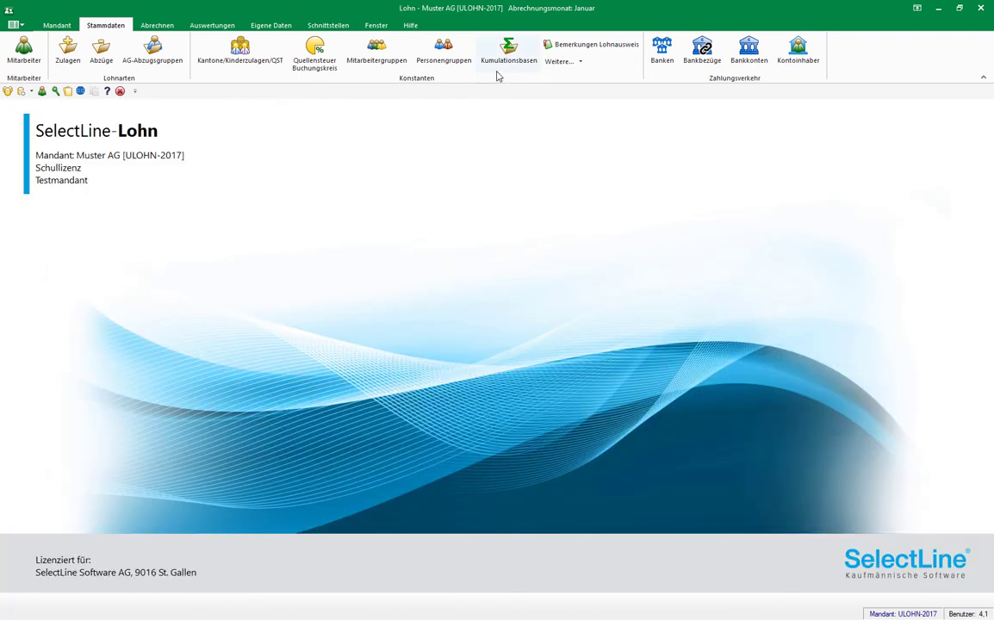
left_click(560, 62)
left_click(577, 76)
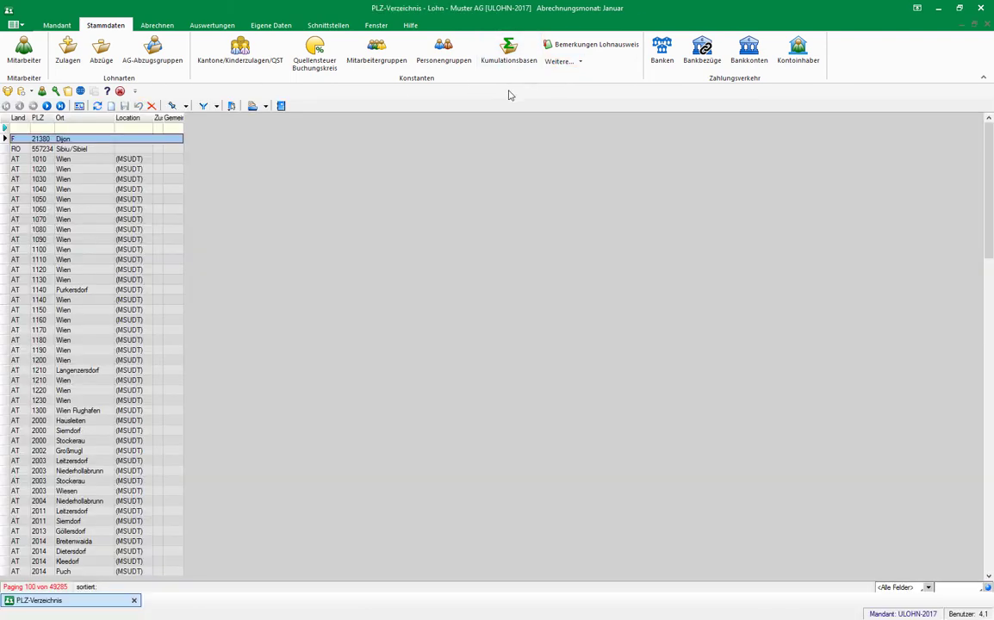
left_click(93, 128)
type("St. ")
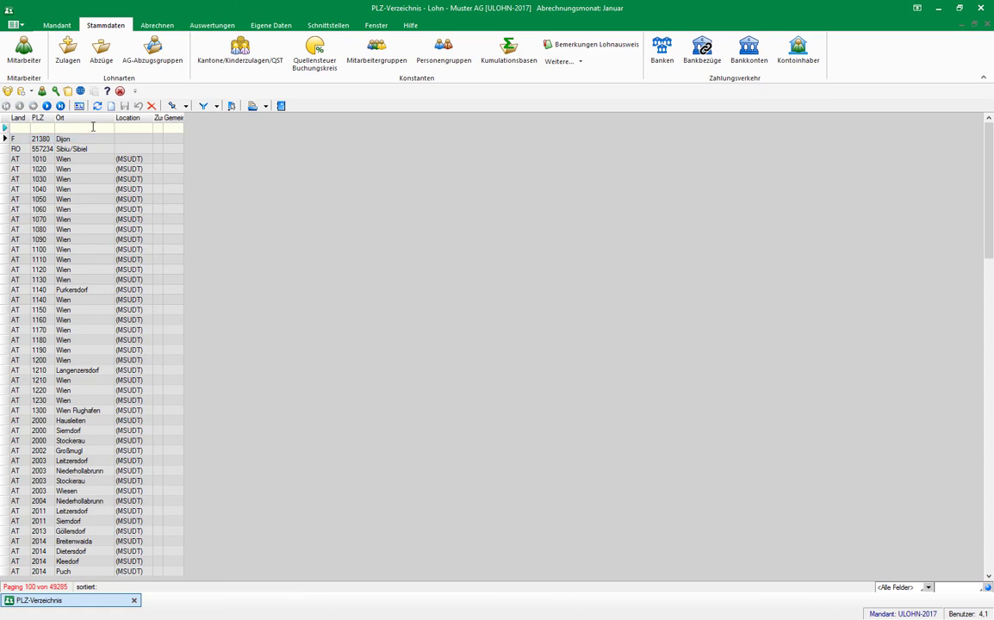
type("Gallen")
key("Return")
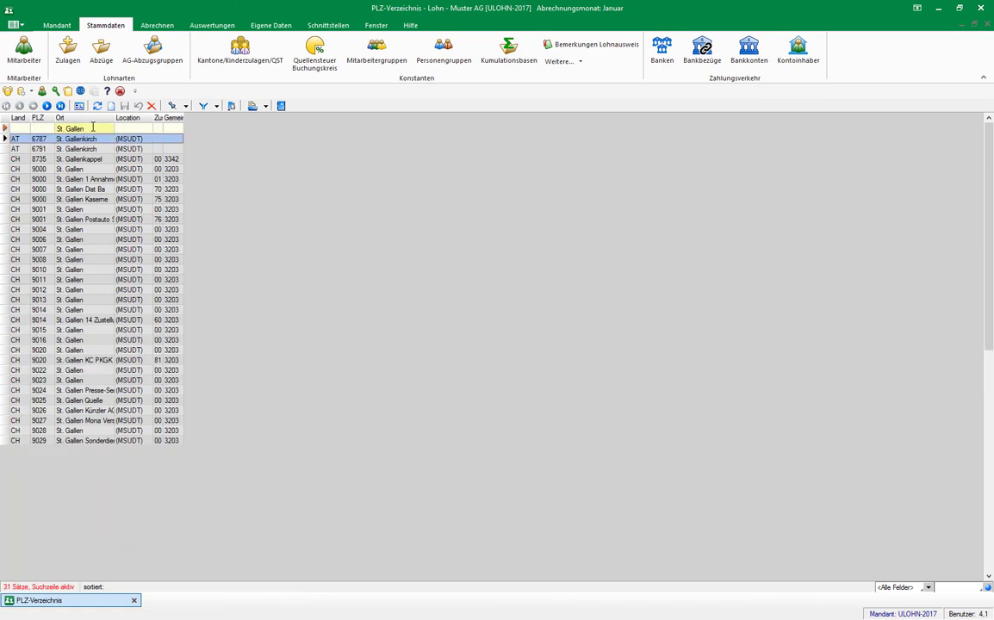
left_click_drag(184, 117, 199, 117)
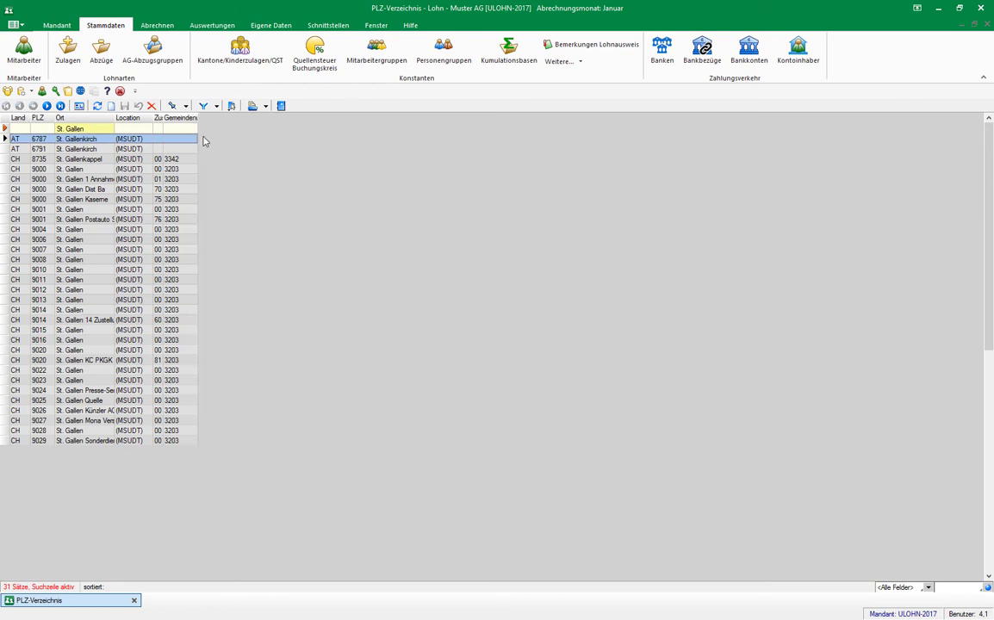